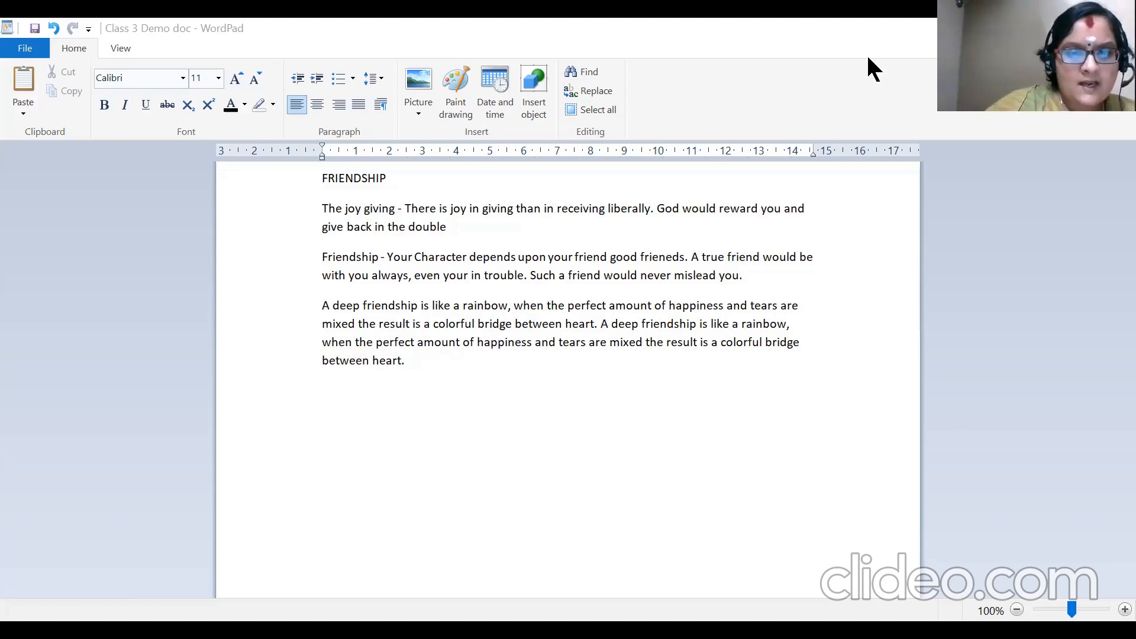
Step: Make the FRIENDSHIP heading bold, italic and underlined
{"action": "triple_click", "coordinate": [357, 182]}
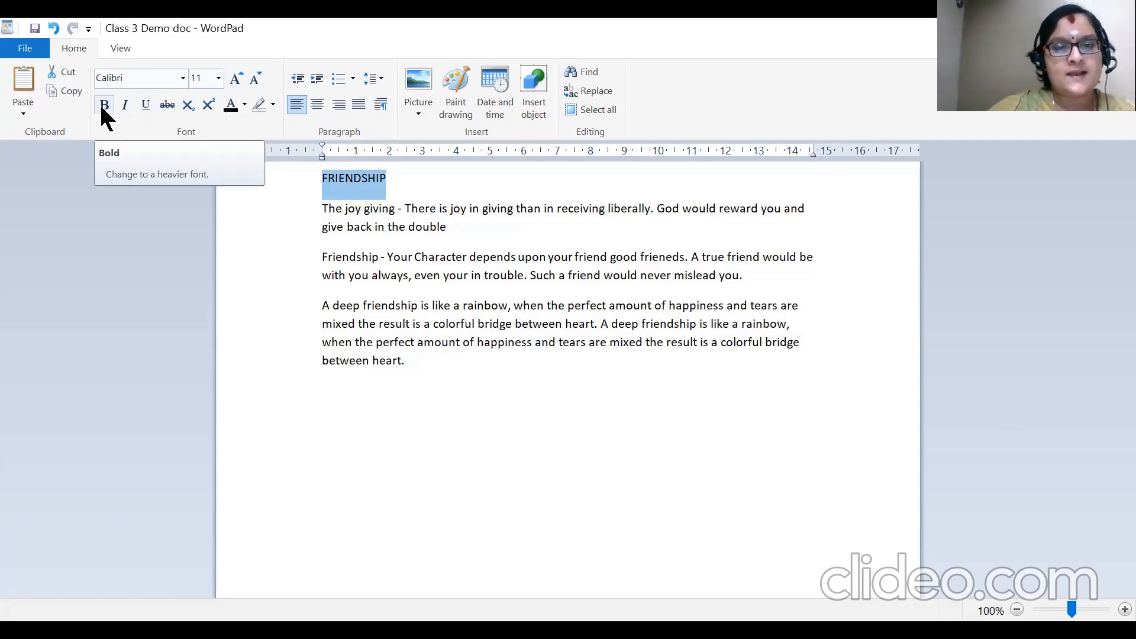
{"action": "left_click", "coordinate": [410, 190]}
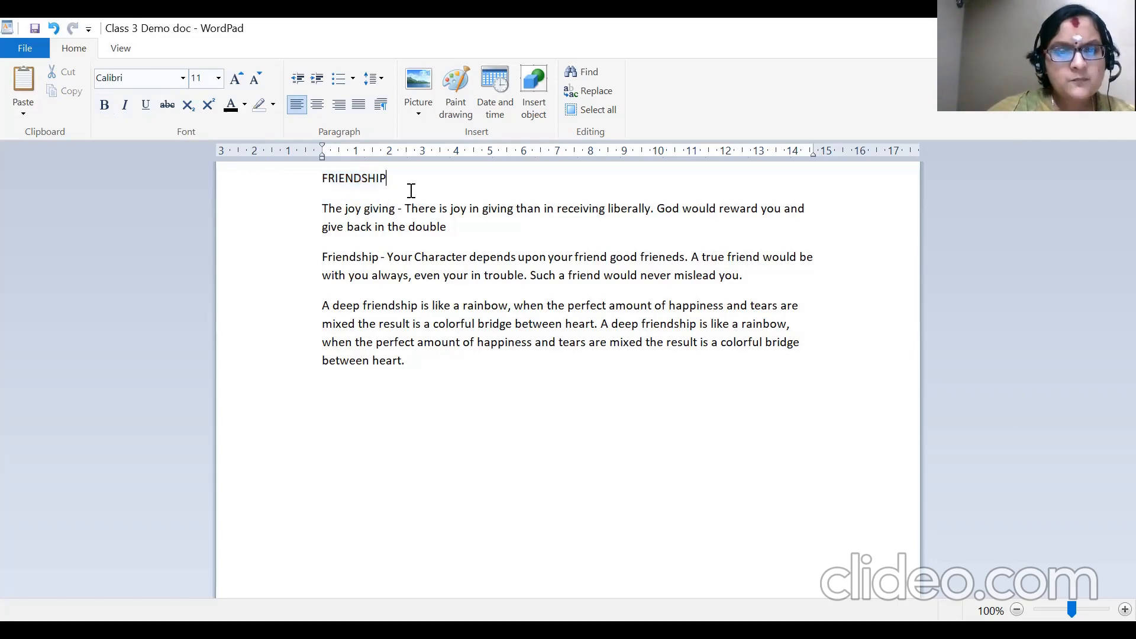
{"action": "double_click", "coordinate": [347, 178]}
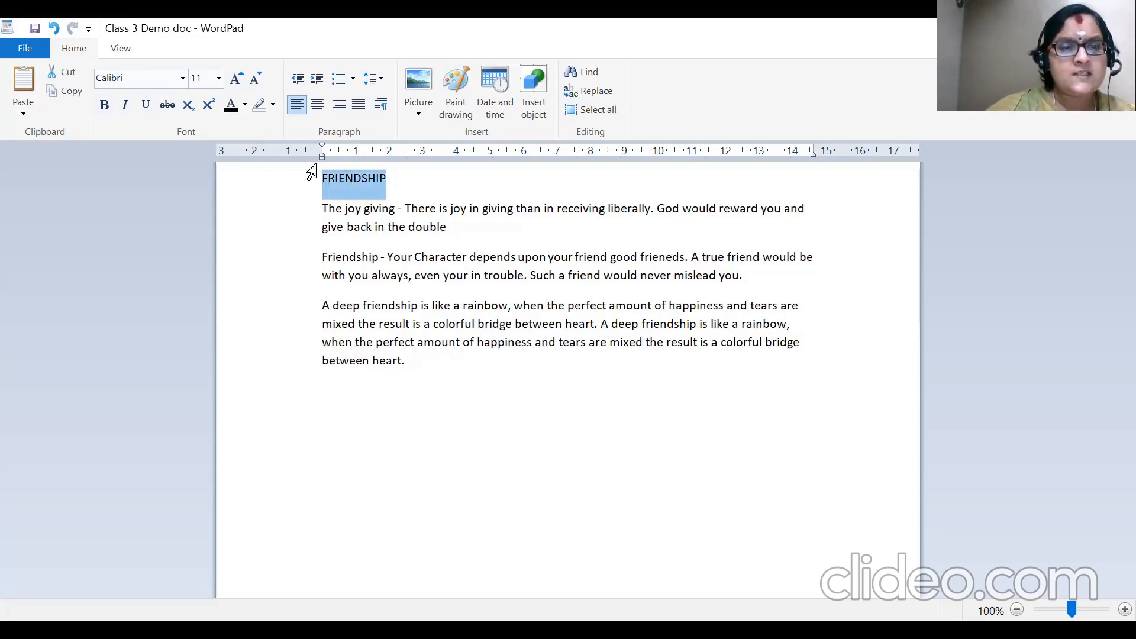
{"action": "left_click", "coordinate": [104, 106]}
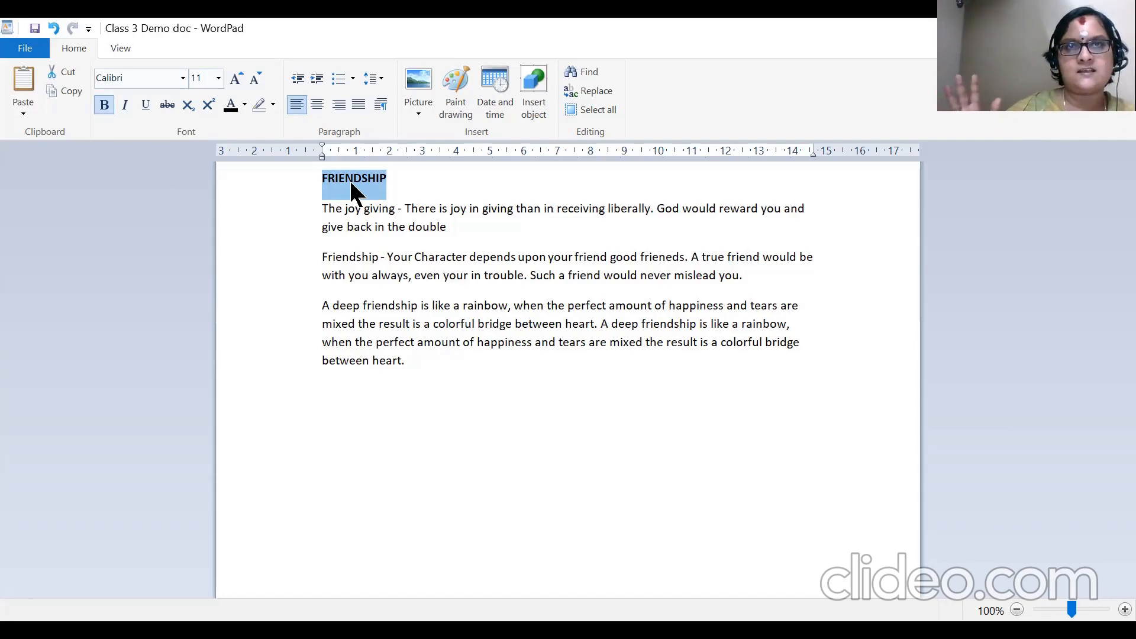
{"action": "left_click", "coordinate": [125, 105]}
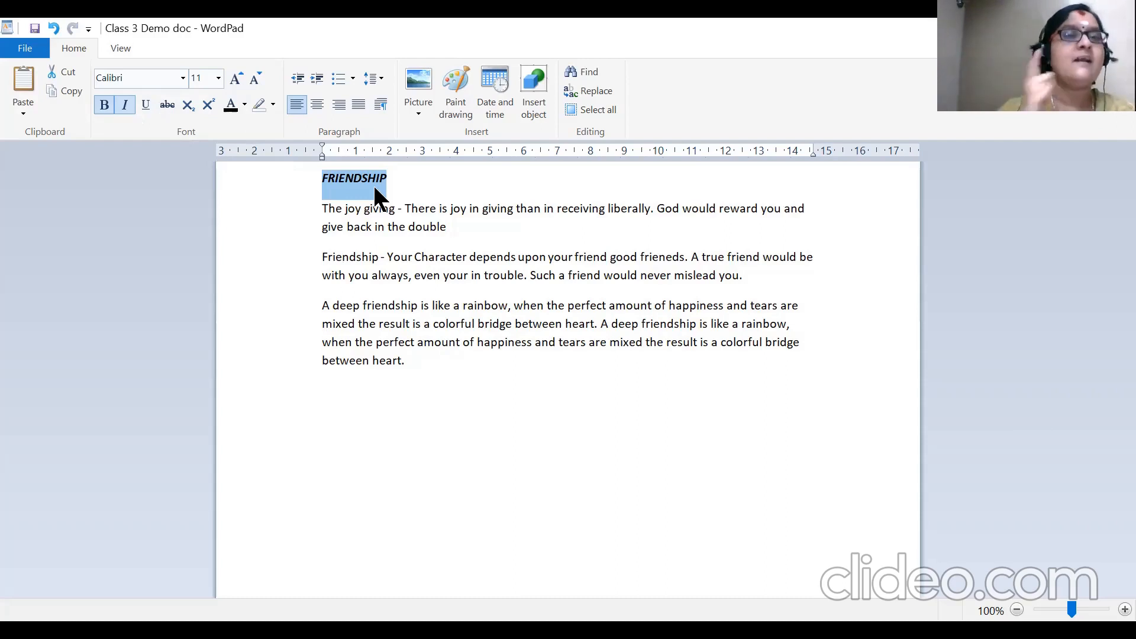
{"action": "left_click", "coordinate": [146, 106]}
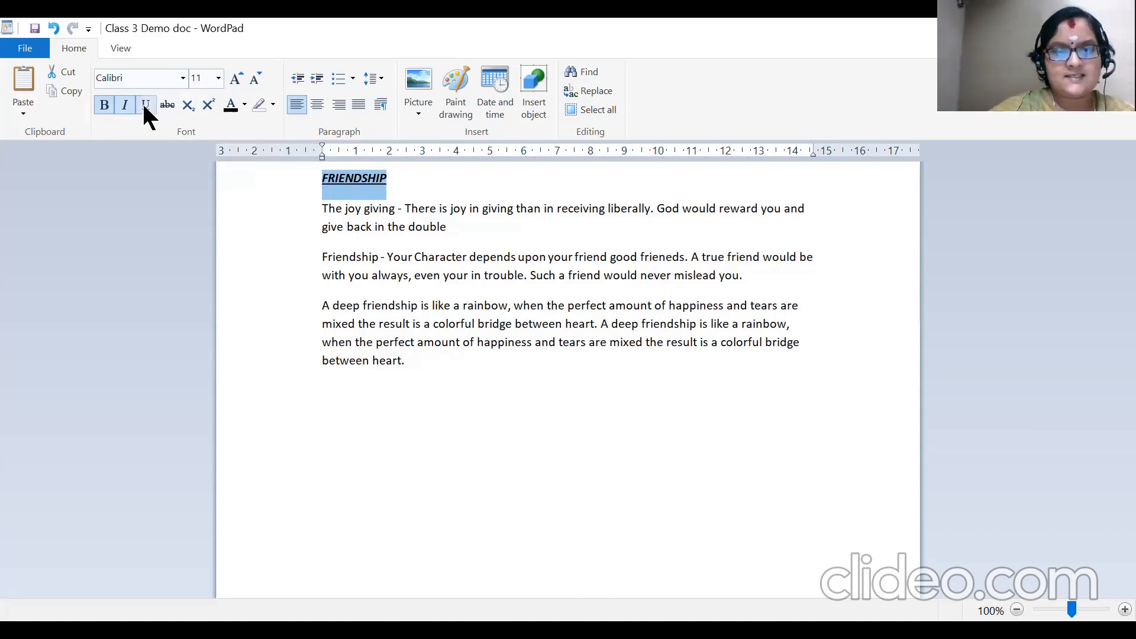
{"action": "left_click", "coordinate": [437, 181]}
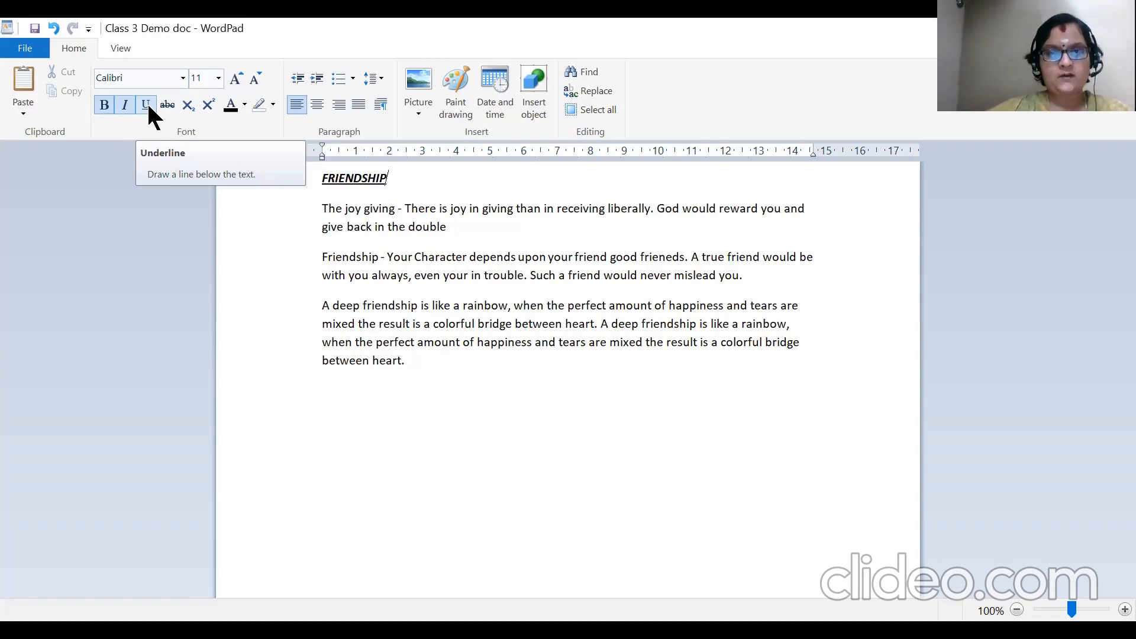
Step: Set the font size of the FRIENDSHIP heading to 36
{"action": "triple_click", "coordinate": [361, 184]}
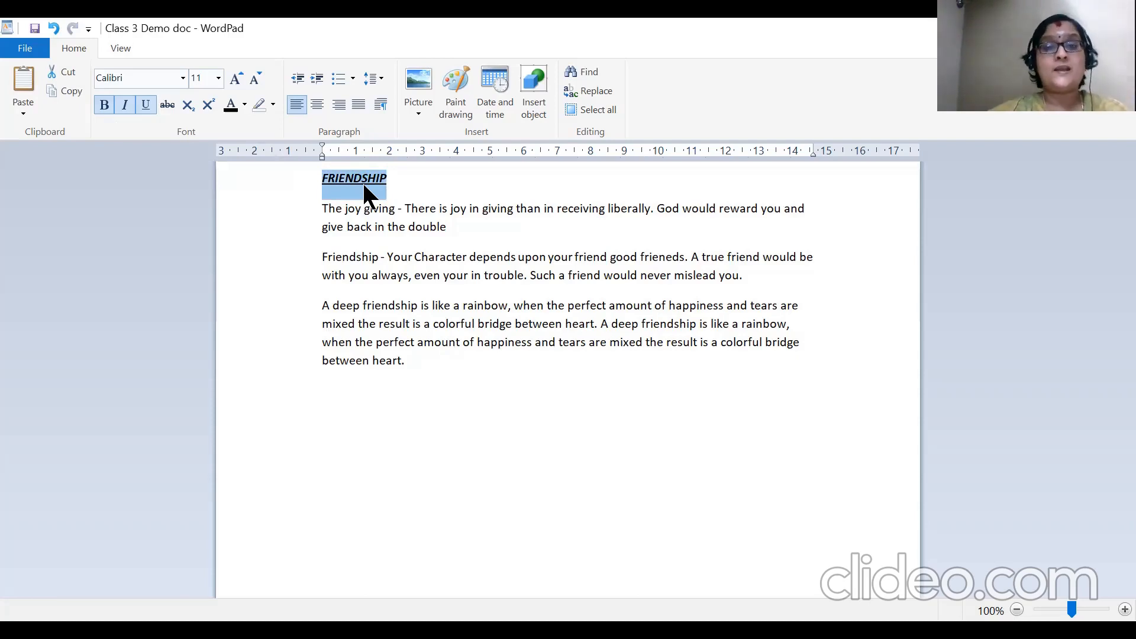
{"action": "left_click", "coordinate": [218, 79]}
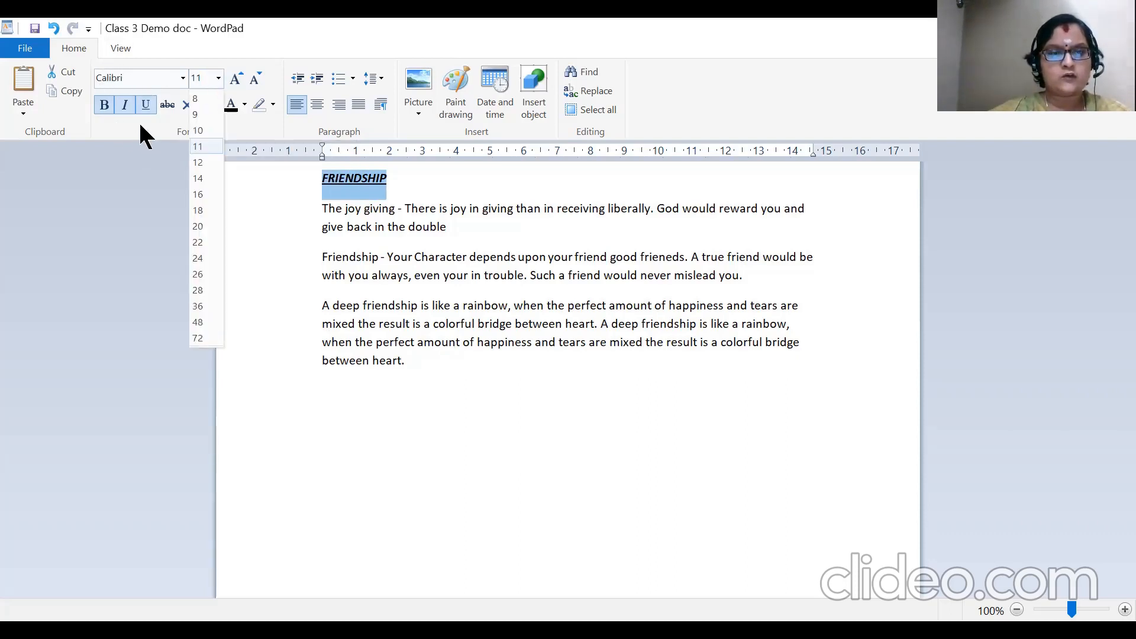
{"action": "left_click", "coordinate": [118, 78]}
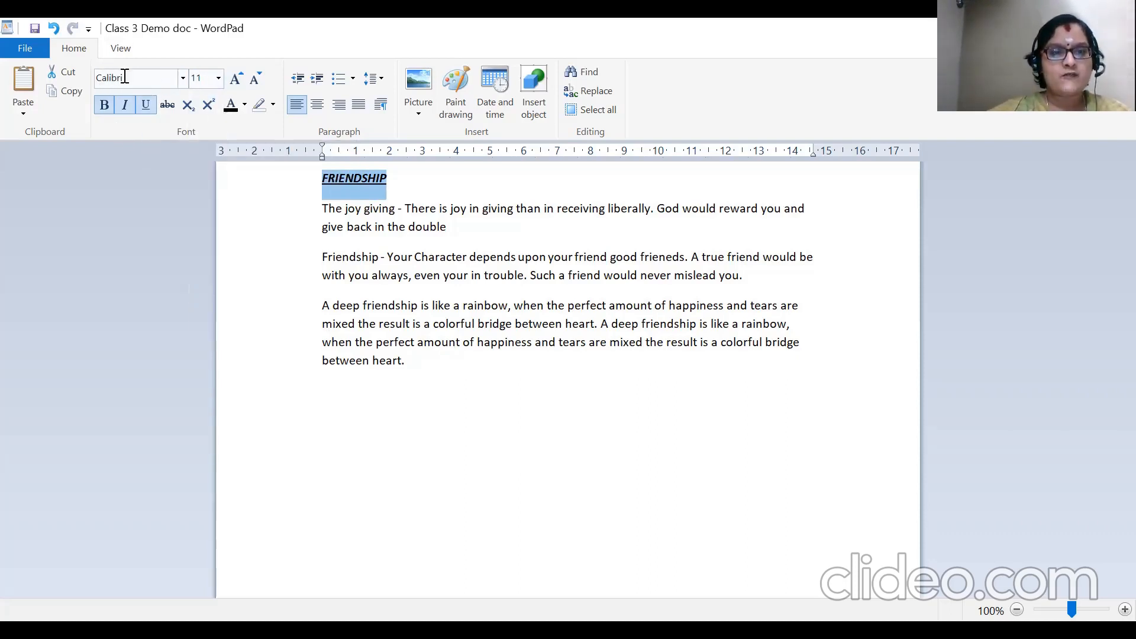
{"action": "left_click", "coordinate": [214, 79]}
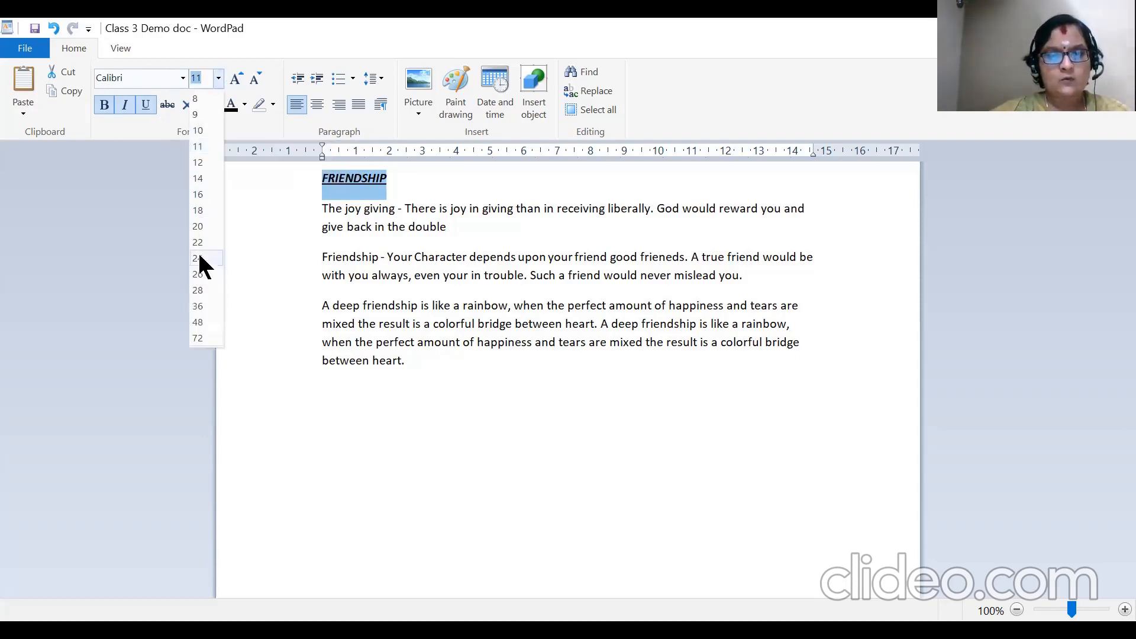
{"action": "left_click", "coordinate": [202, 306]}
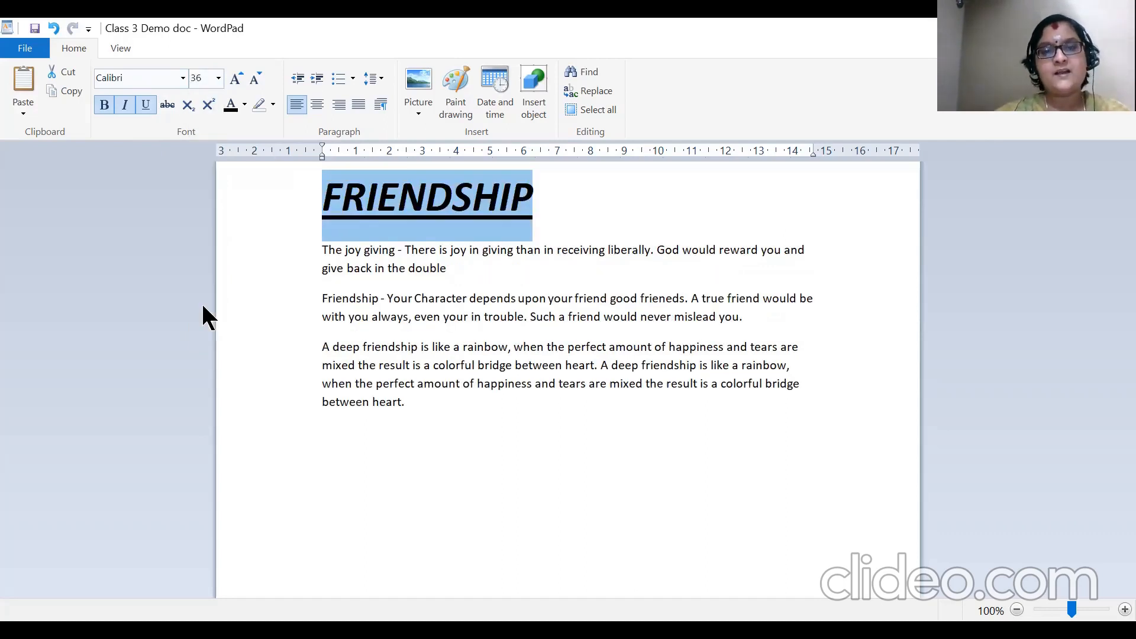
Step: Change the font of the FRIENDSHIP heading to Algerian and deselect the heading
{"action": "left_click", "coordinate": [183, 78]}
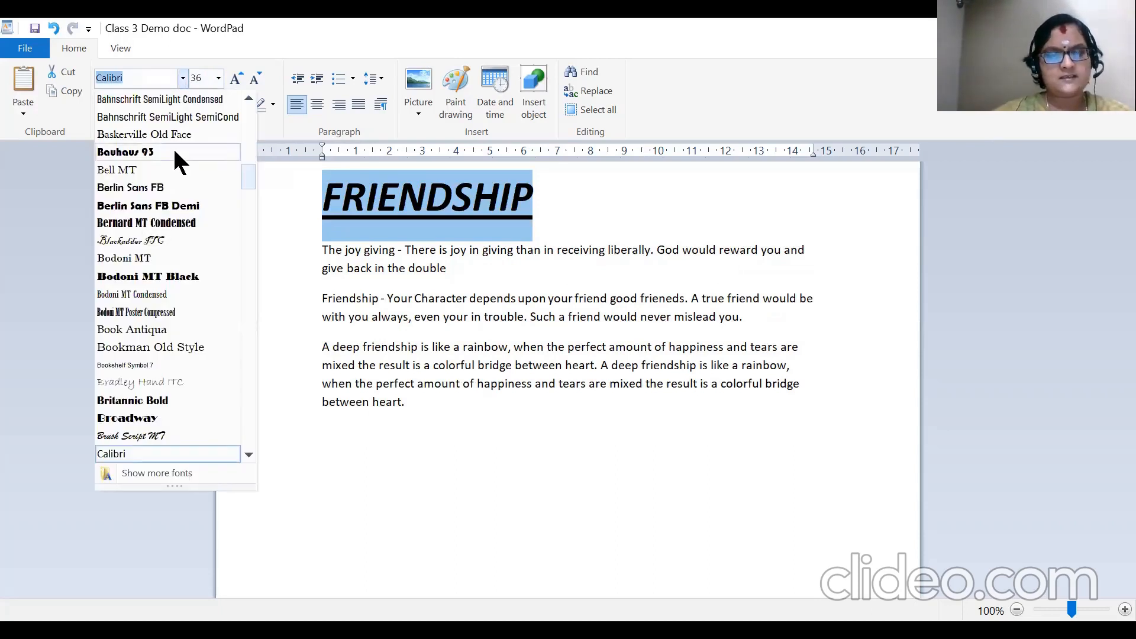
{"action": "scroll", "coordinate": [177, 160], "scroll_direction": "up", "scroll_amount": 1}
{"action": "scroll", "coordinate": [176, 161], "scroll_direction": "up", "scroll_amount": 4}
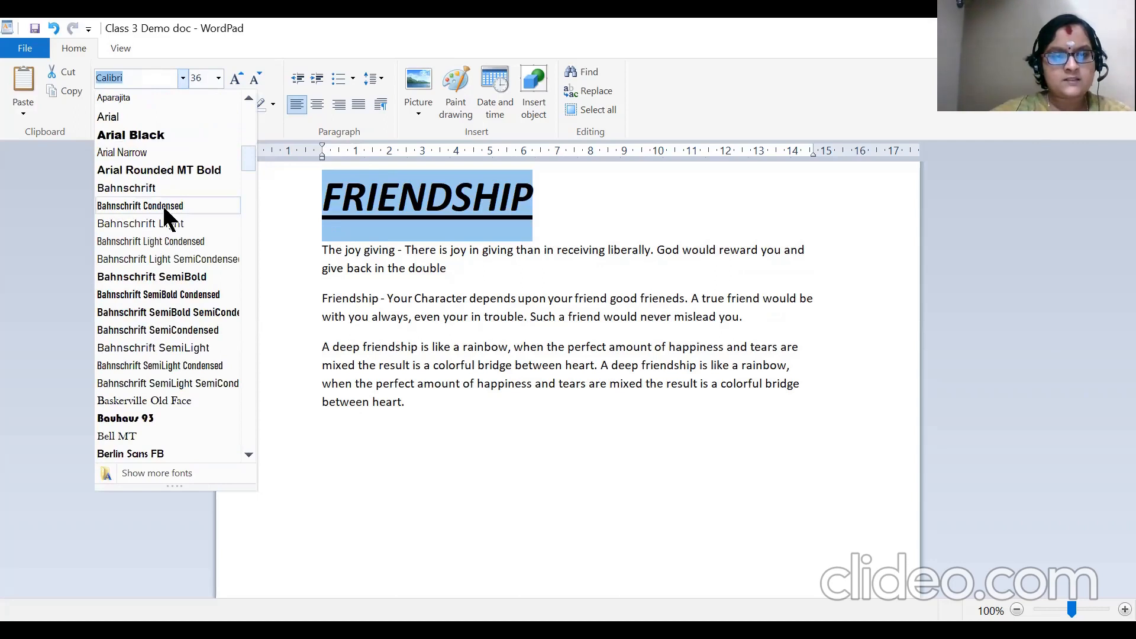
{"action": "scroll", "coordinate": [145, 252], "scroll_direction": "up", "scroll_amount": 3}
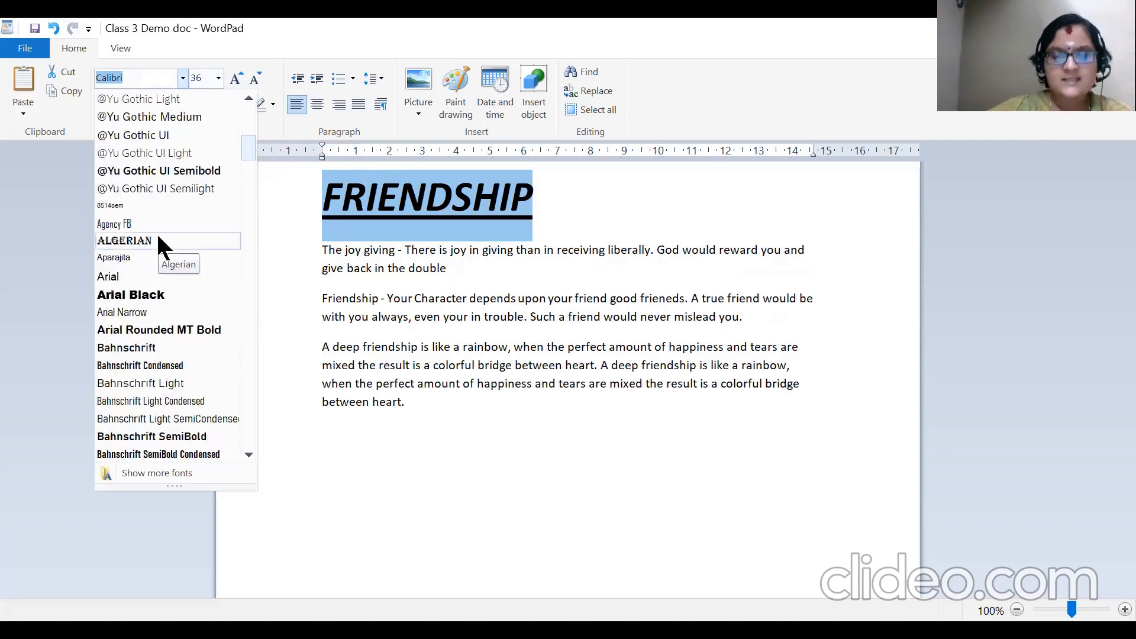
{"action": "left_click", "coordinate": [159, 239]}
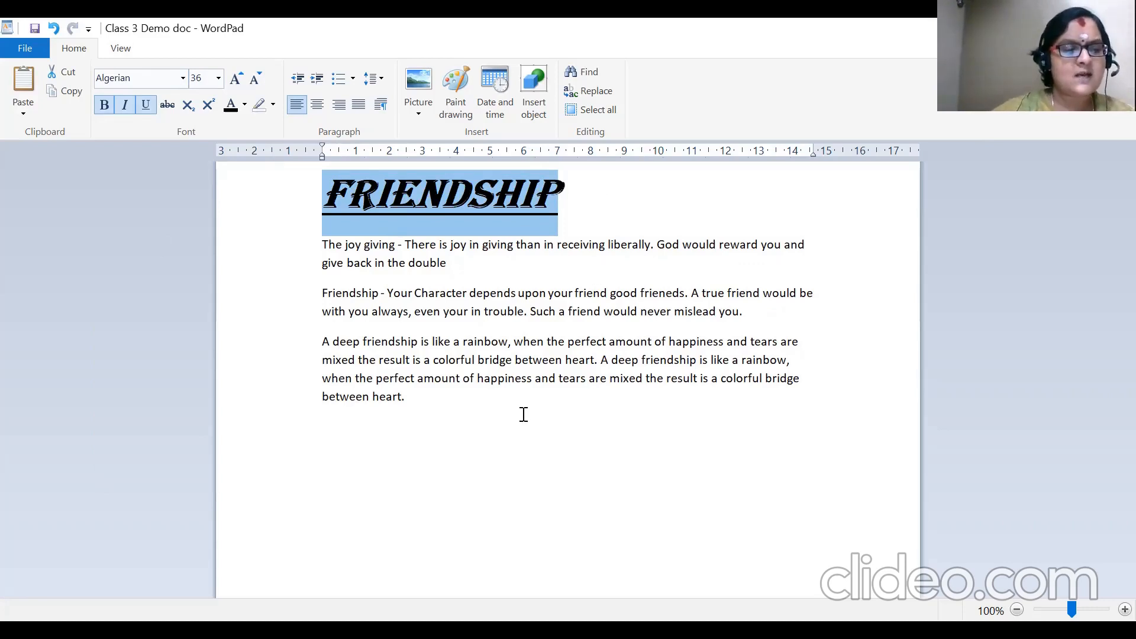
{"action": "left_click", "coordinate": [491, 434]}
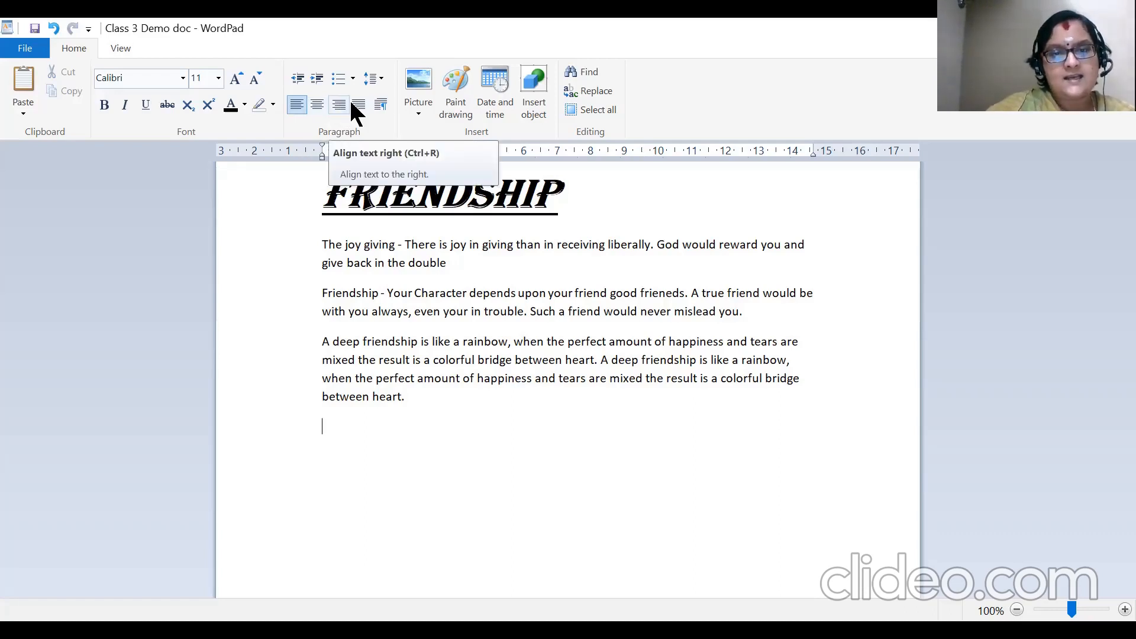
Step: Try centre alignment and right alignment on the first two body paragraphs below the heading
{"action": "left_click", "coordinate": [324, 244]}
{"action": "left_click_drag", "start_coordinate": [327, 244], "coordinate": [454, 260]}
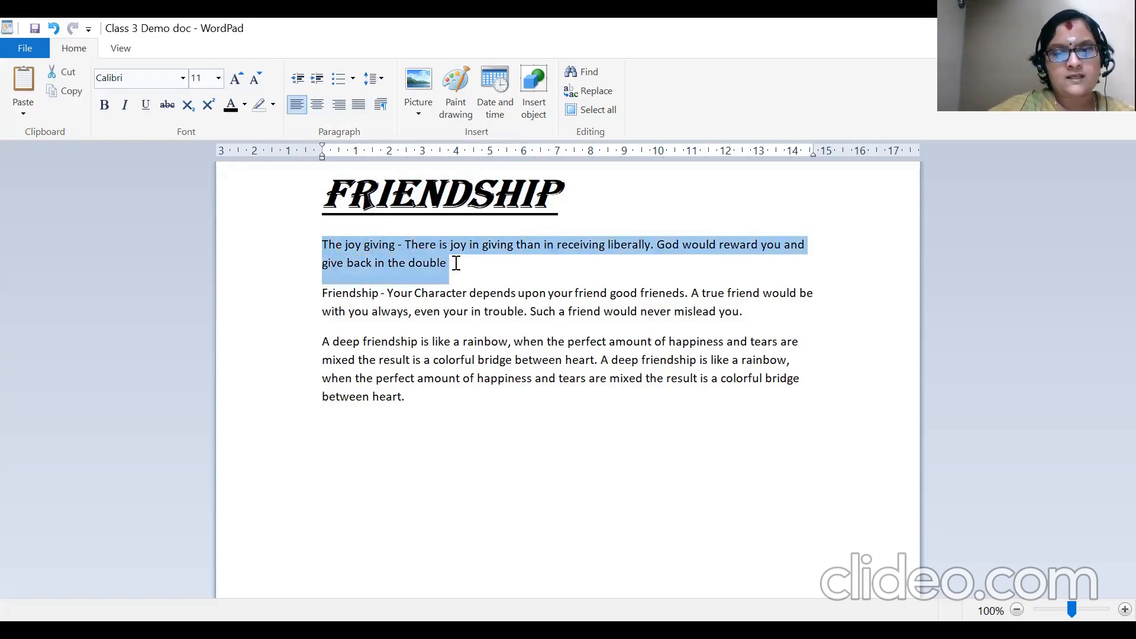
{"action": "left_click", "coordinate": [418, 310]}
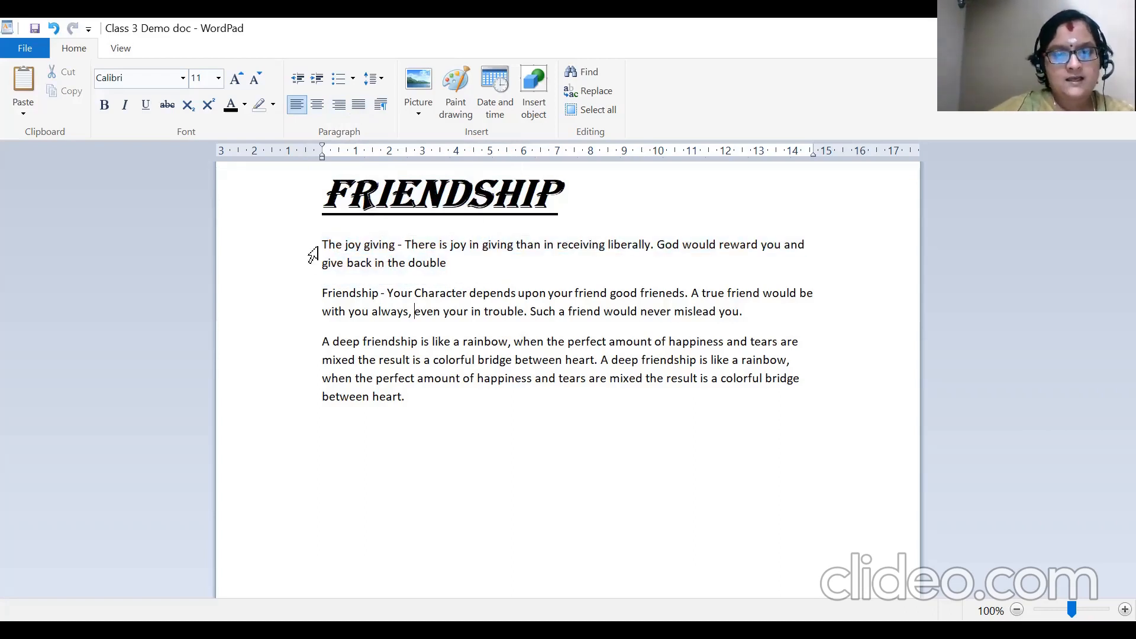
{"action": "left_click_drag", "start_coordinate": [324, 243], "coordinate": [754, 314]}
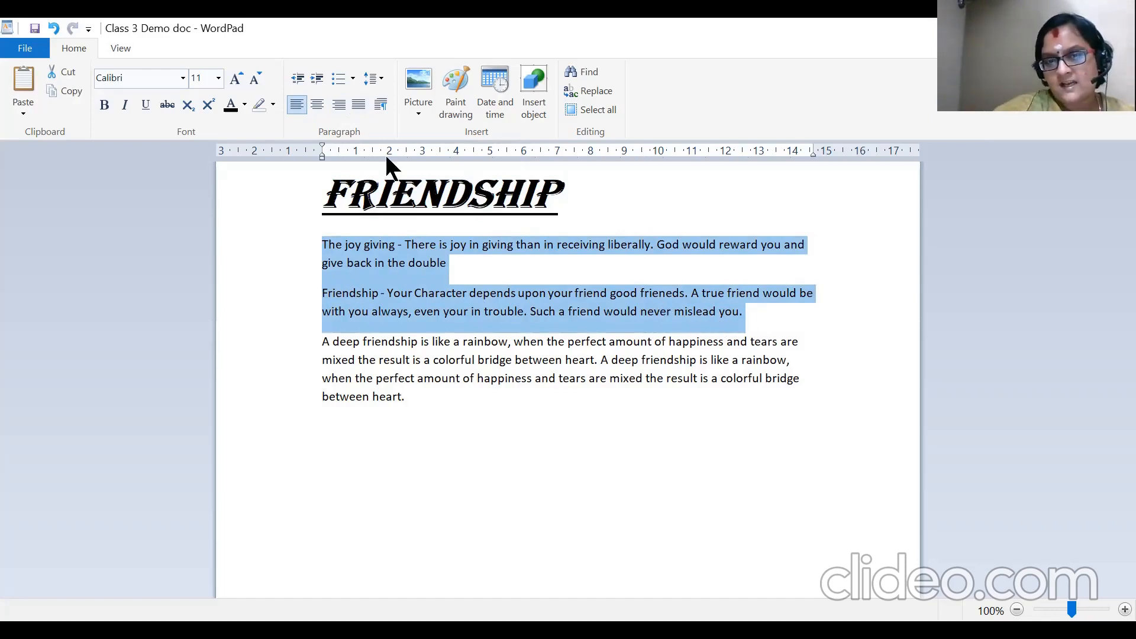
{"action": "left_click", "coordinate": [316, 106]}
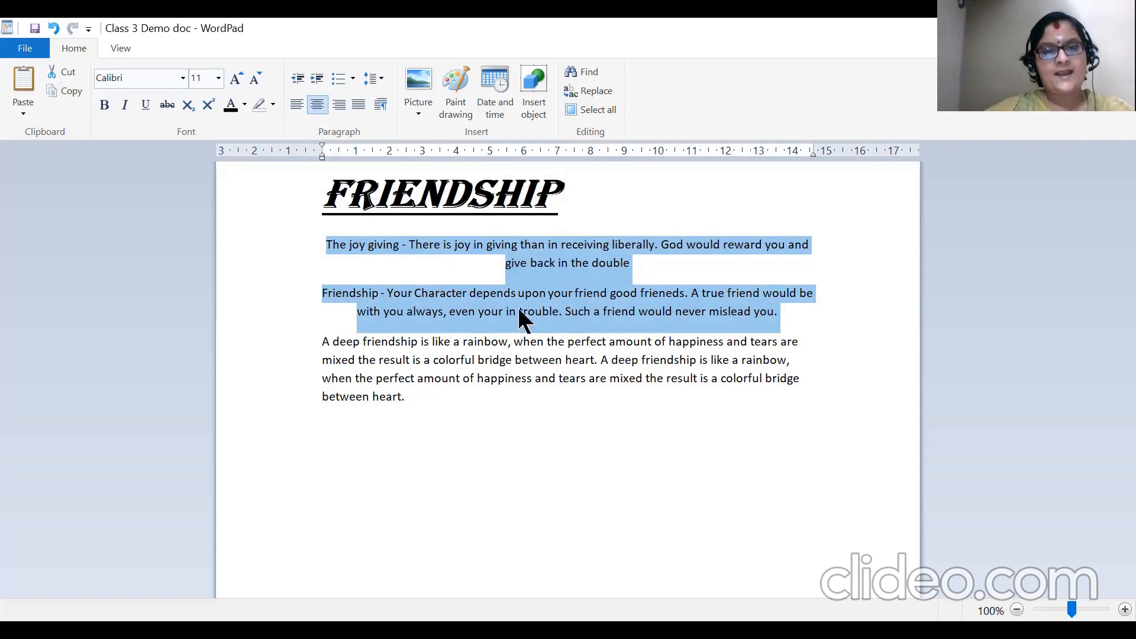
{"action": "left_click", "coordinate": [340, 105]}
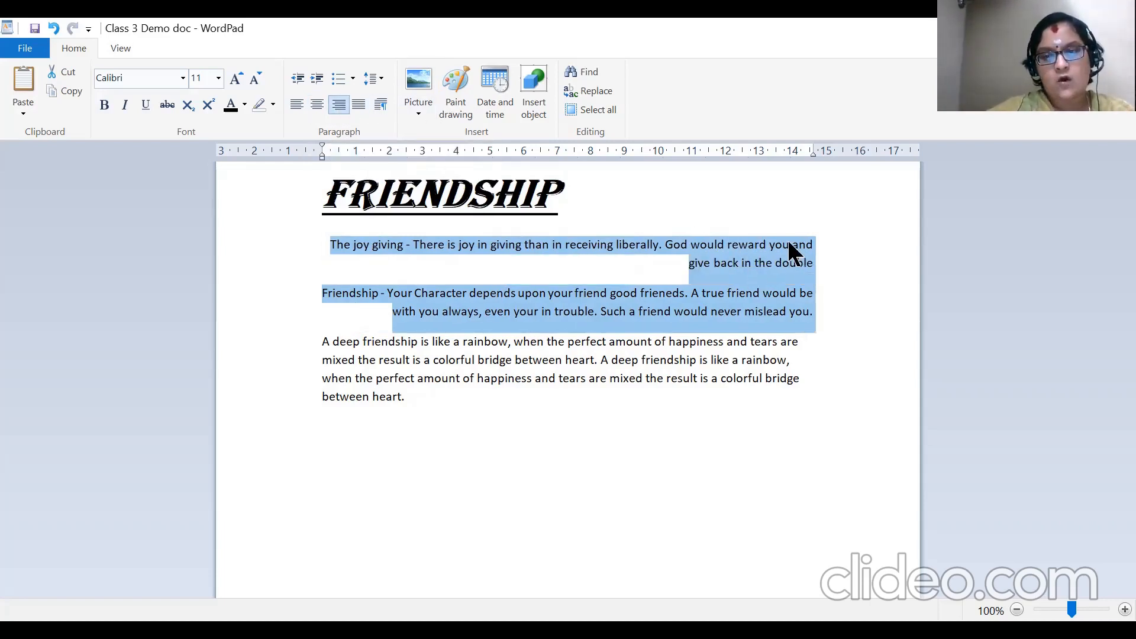
Step: Justify all three body paragraphs below the FRIENDSHIP heading
{"action": "left_click", "coordinate": [359, 107]}
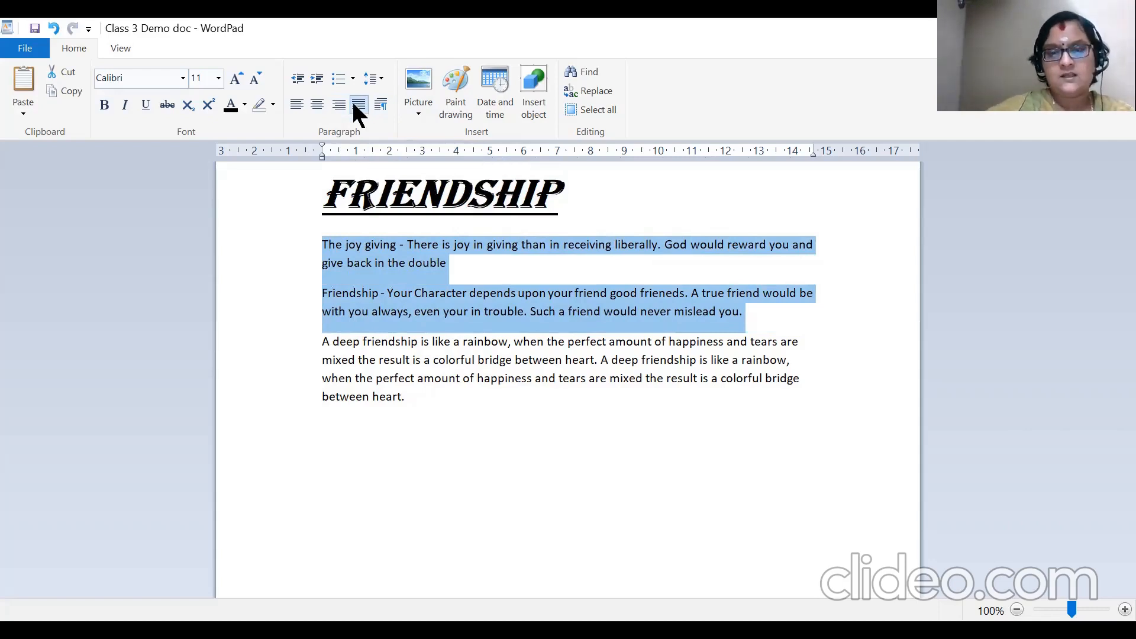
{"action": "left_click", "coordinate": [540, 378]}
{"action": "left_click_drag", "start_coordinate": [323, 244], "coordinate": [807, 388]}
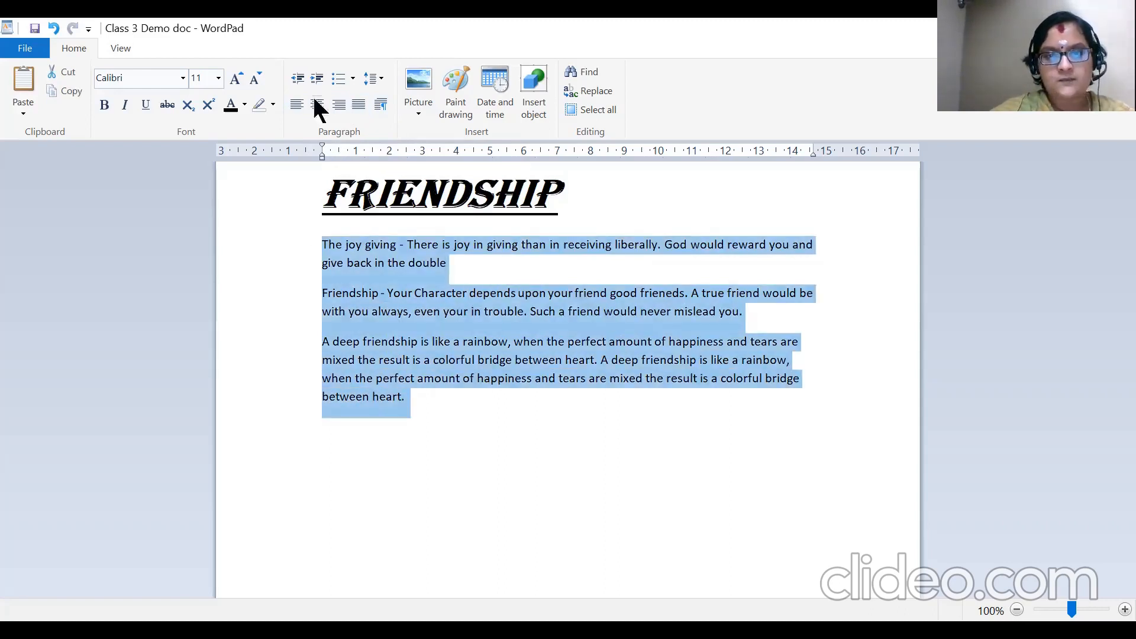
{"action": "left_click", "coordinate": [358, 105]}
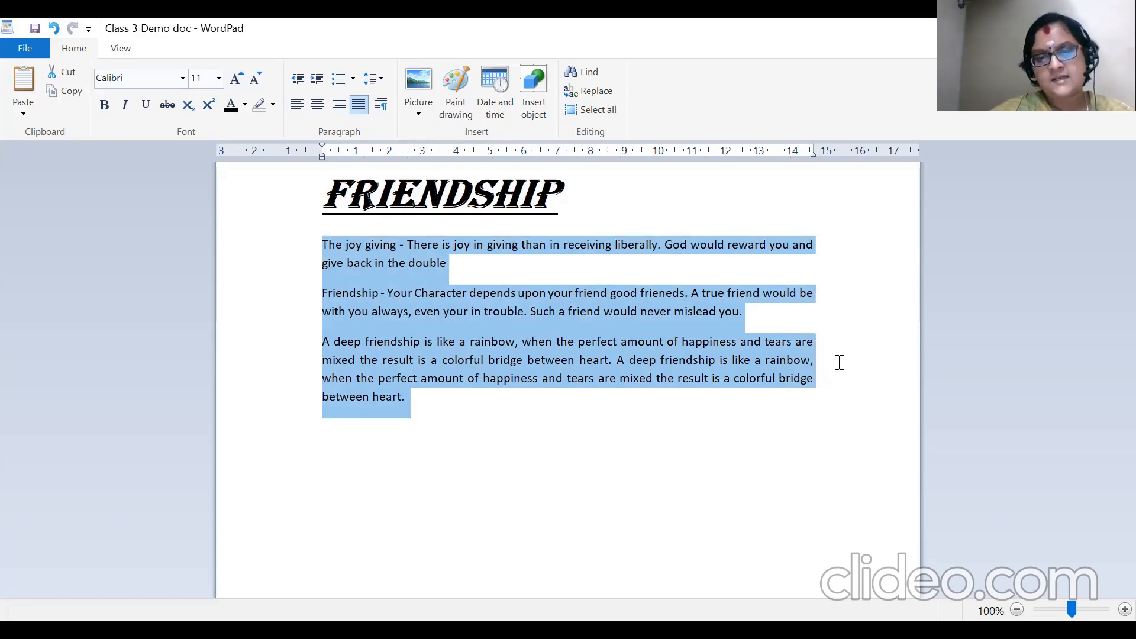
{"action": "left_click", "coordinate": [868, 377]}
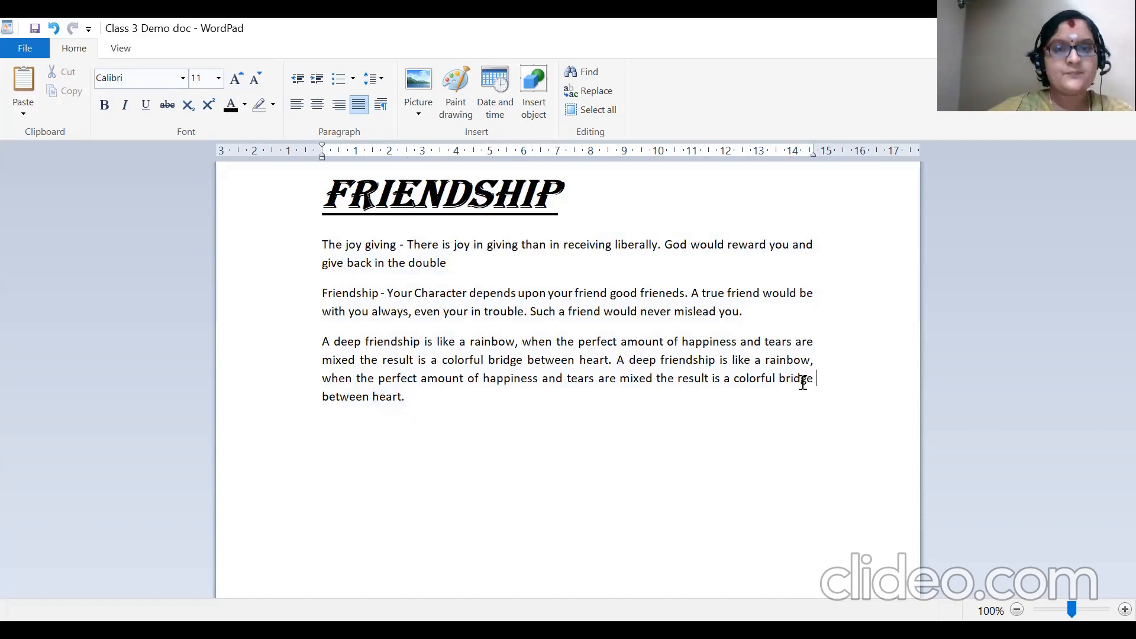
Step: Centre-align the FRIENDSHIP heading
{"action": "double_click", "coordinate": [453, 198]}
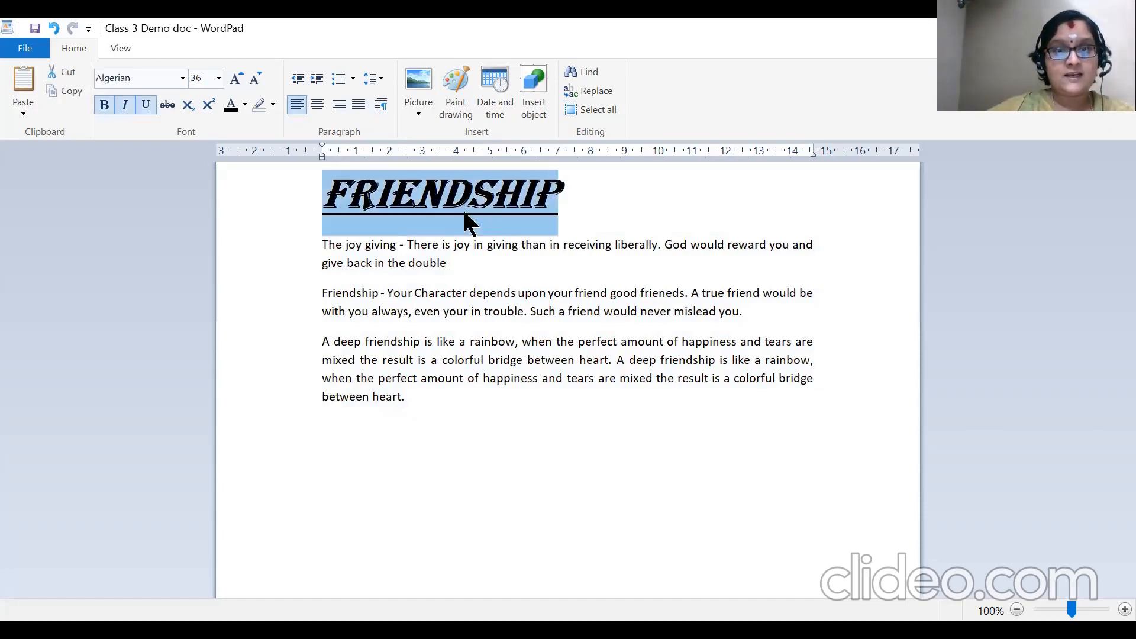
{"action": "left_click", "coordinate": [319, 102]}
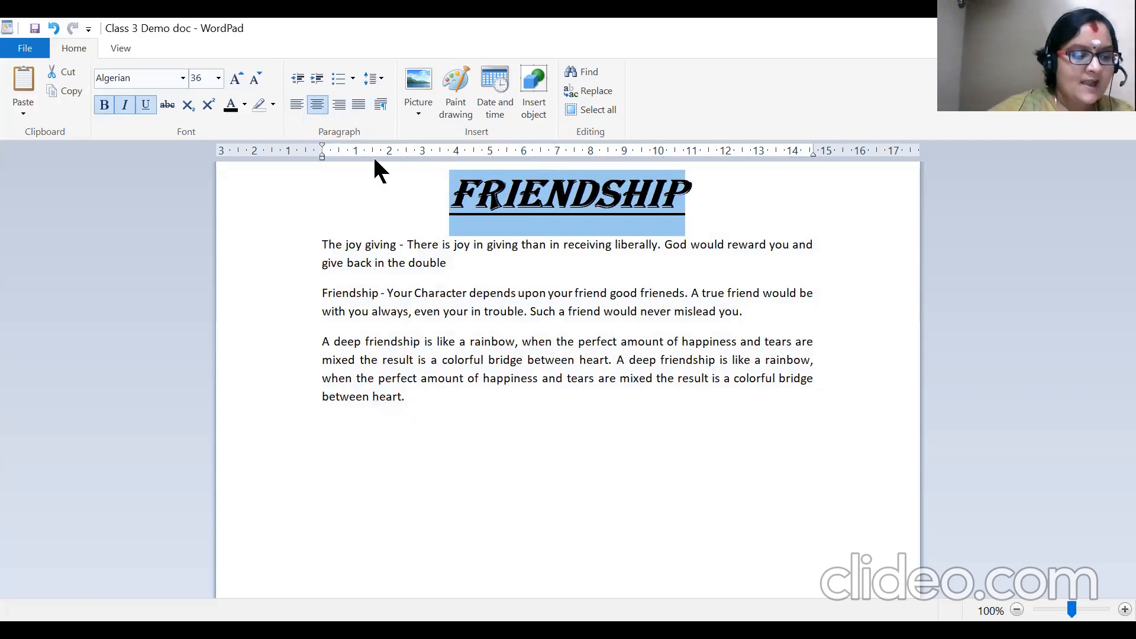
Step: Add a line below the last paragraph with "word" entered twice, each followed by a tab space
{"action": "left_click", "coordinate": [542, 419]}
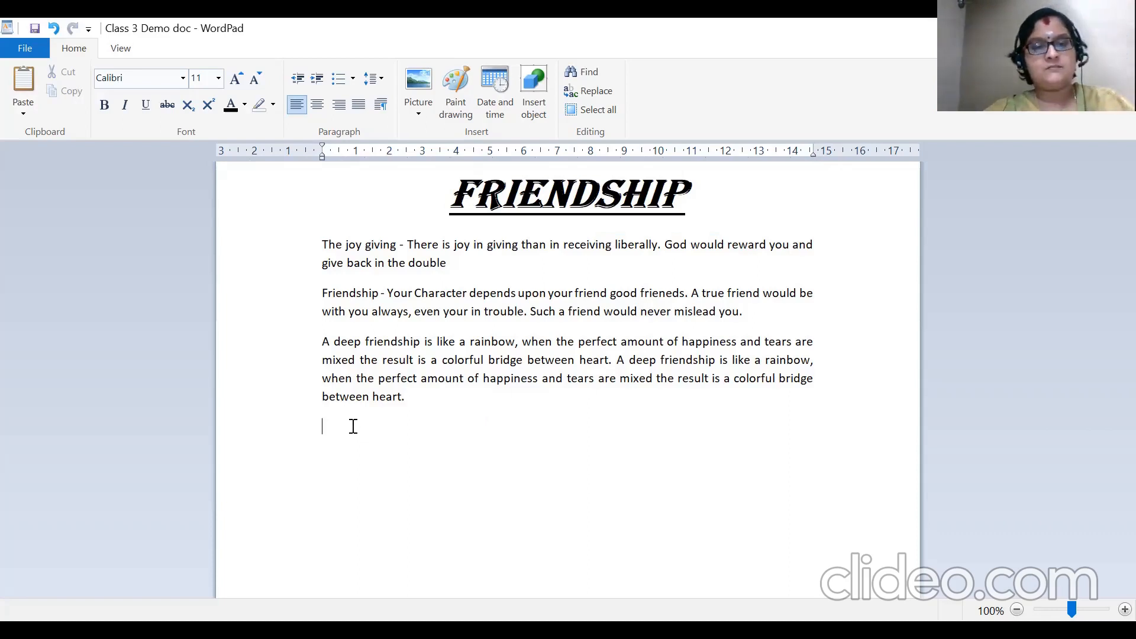
{"action": "type", "text": "wird"}
{"action": "key", "text": "BackSpace"}
{"action": "type", "text": "ord"}
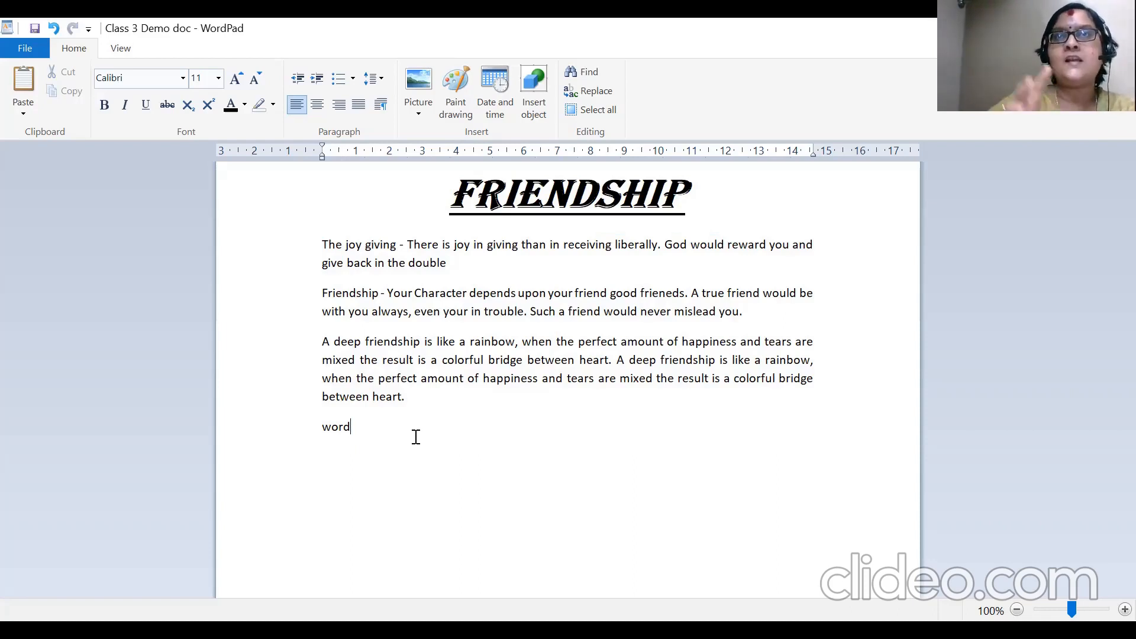
{"action": "key", "text": "Tab"}
{"action": "type", "text": "word"}
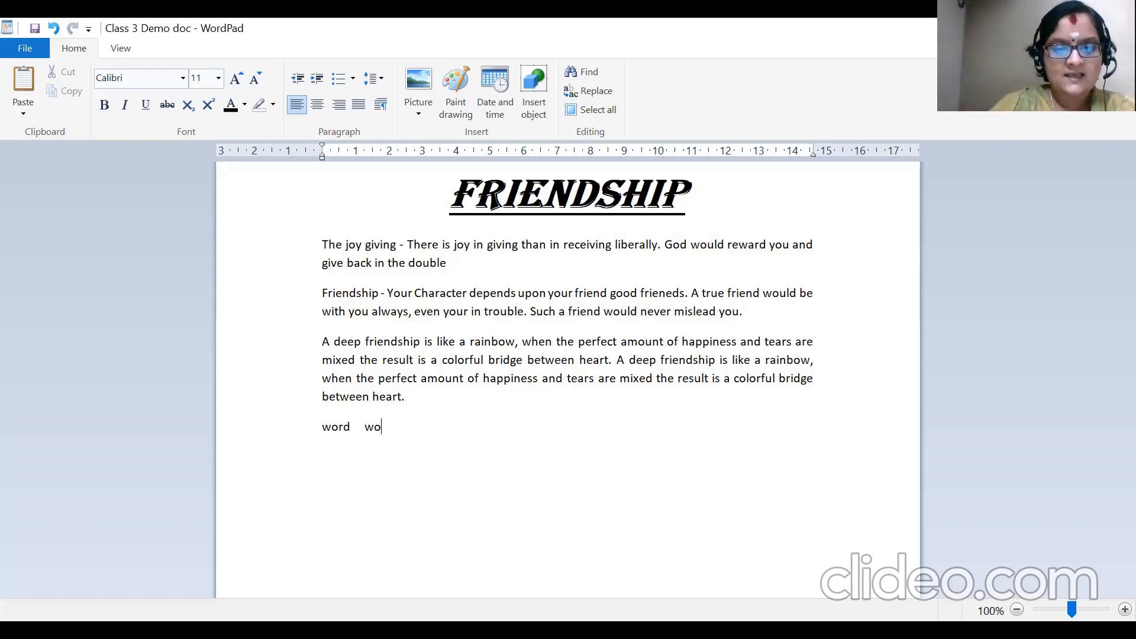
{"action": "key", "text": "Tab"}
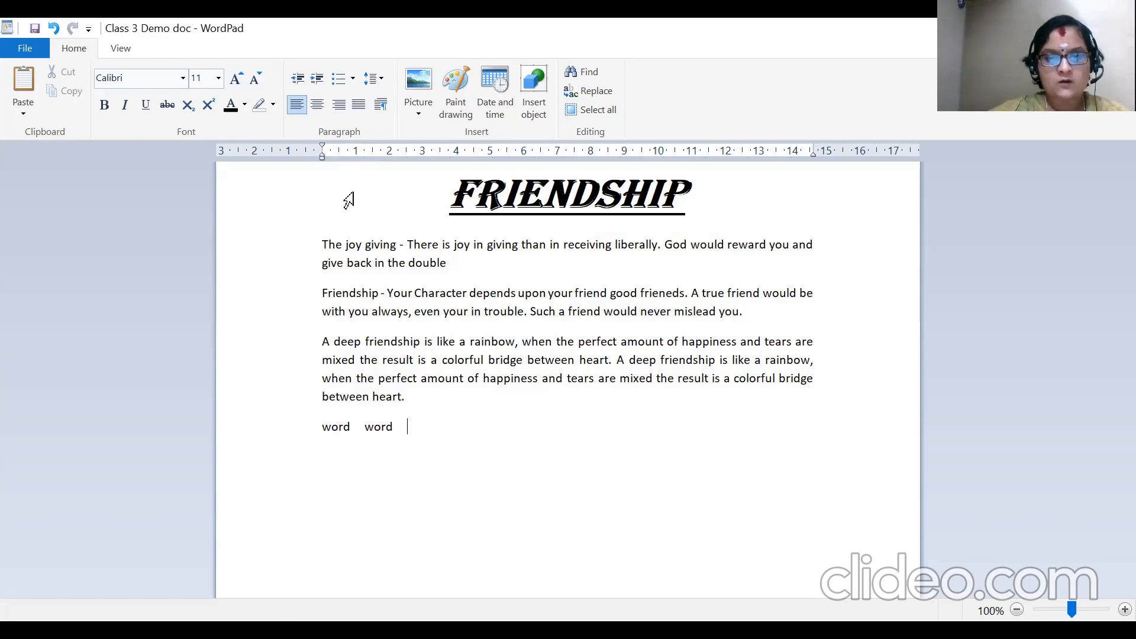
{"action": "left_click_drag", "start_coordinate": [450, 183], "coordinate": [605, 451]}
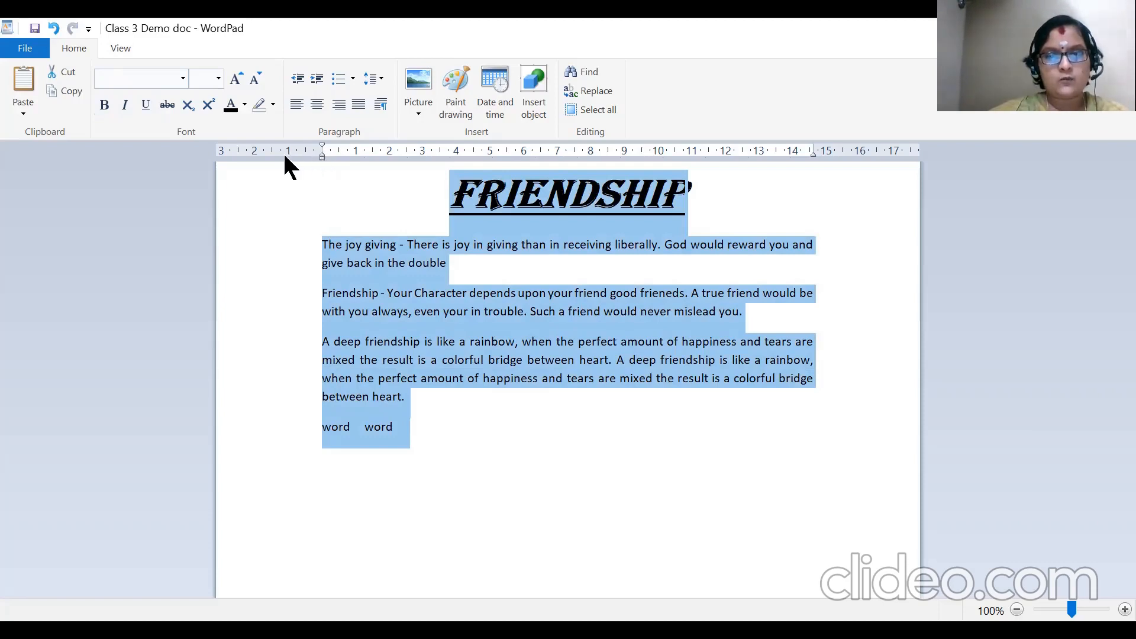
{"action": "left_click", "coordinate": [806, 313]}
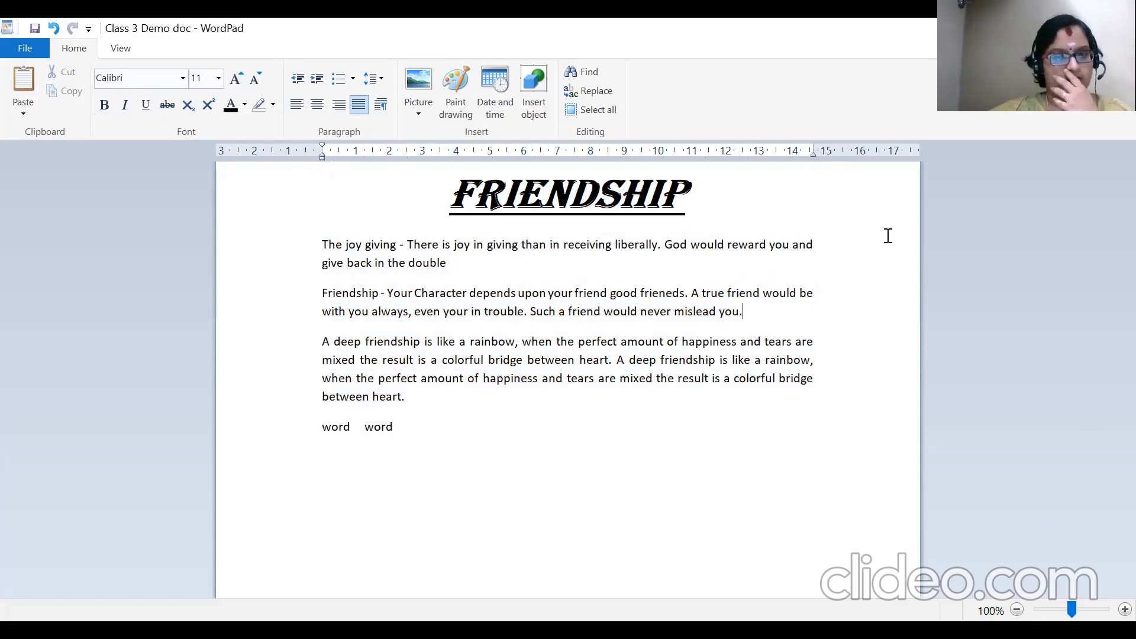
{"action": "left_click", "coordinate": [833, 52]}
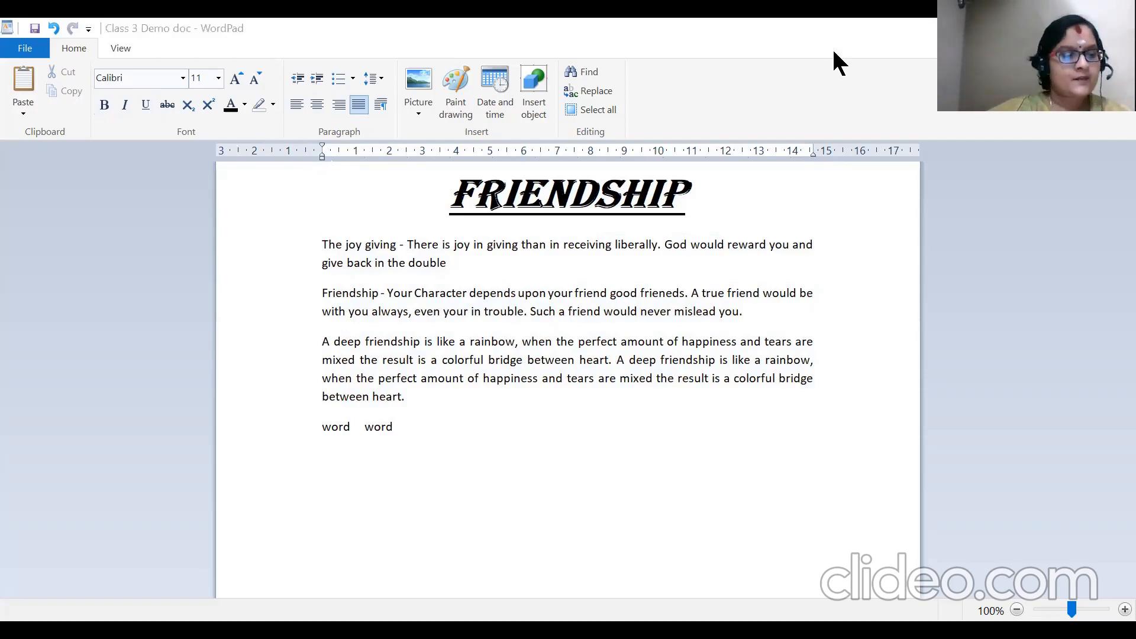